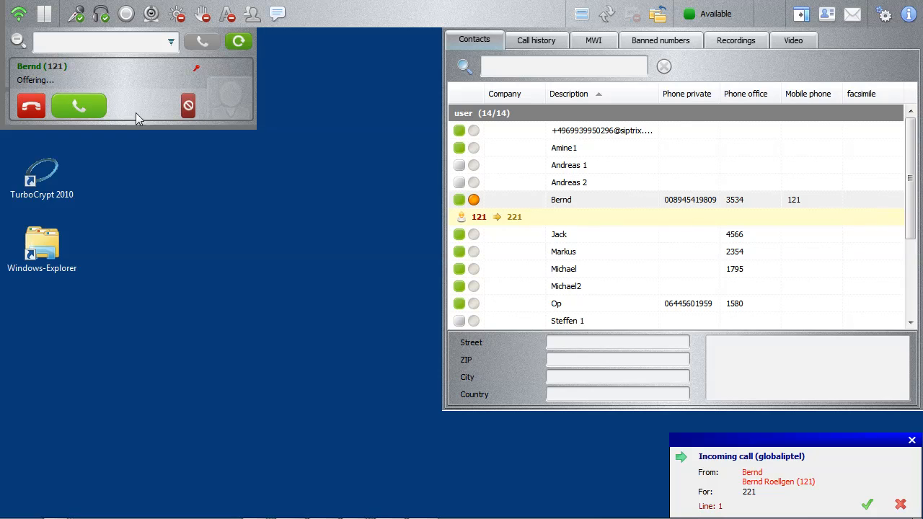
- Answer the incoming call on line 1 in the softphone
click(87, 109)
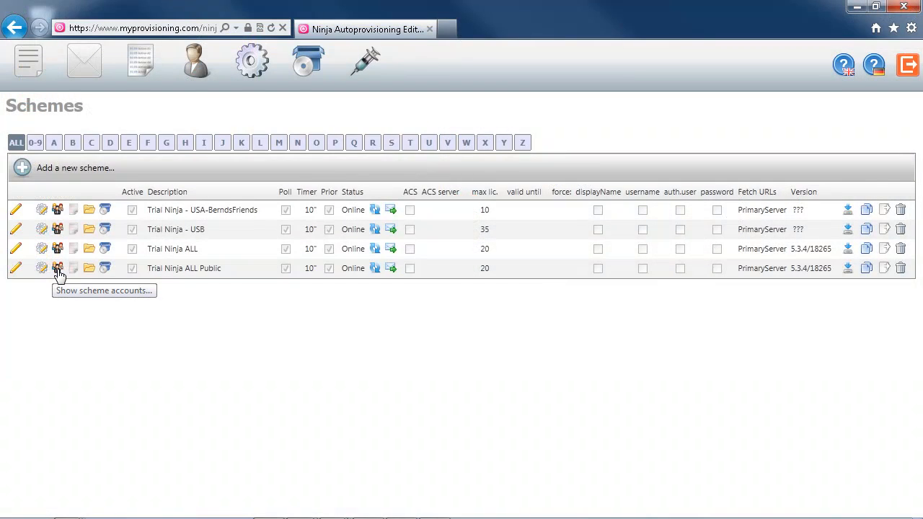
- Open the Trial Ninja ALL Public scheme's accounts and open the first account of myGroup1 for editing
click(57, 271)
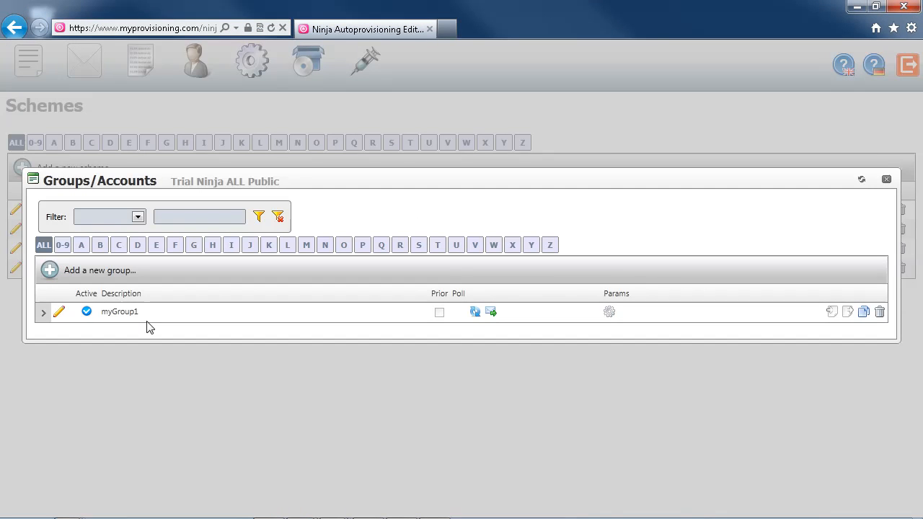
click(43, 312)
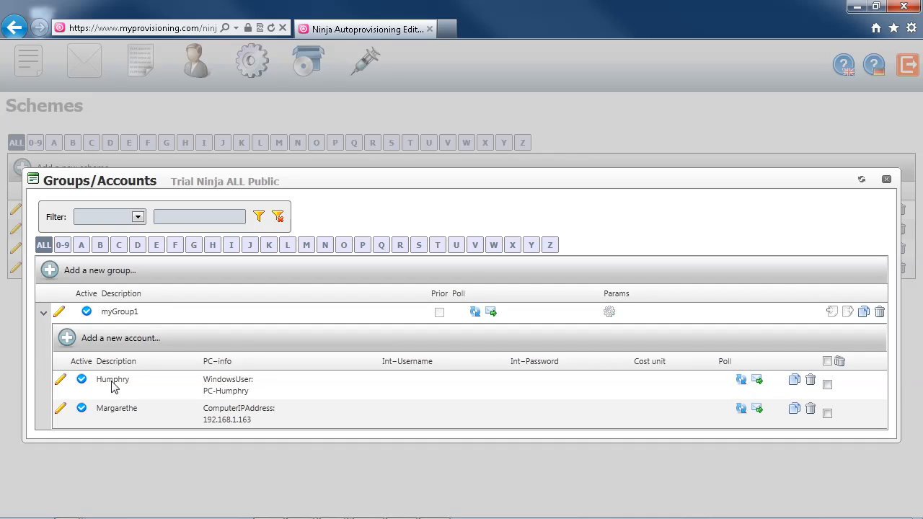
drag(103, 382, 124, 413)
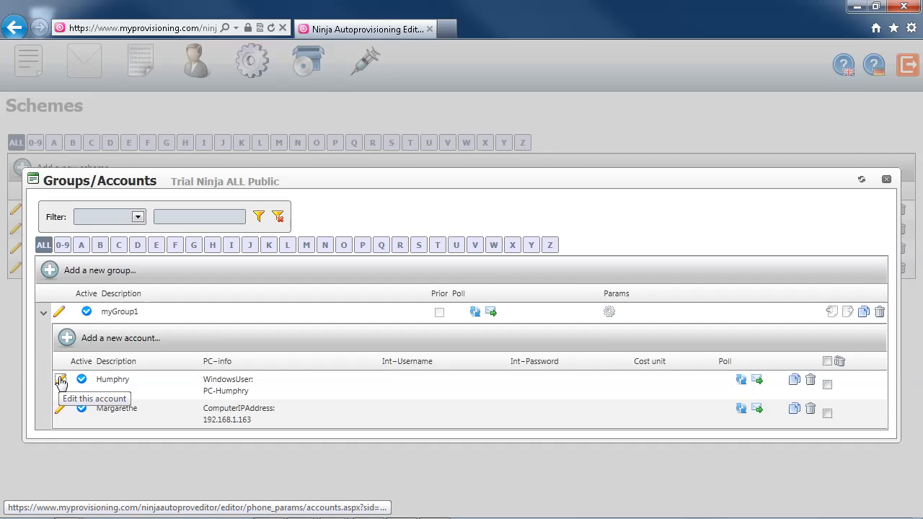
click(59, 380)
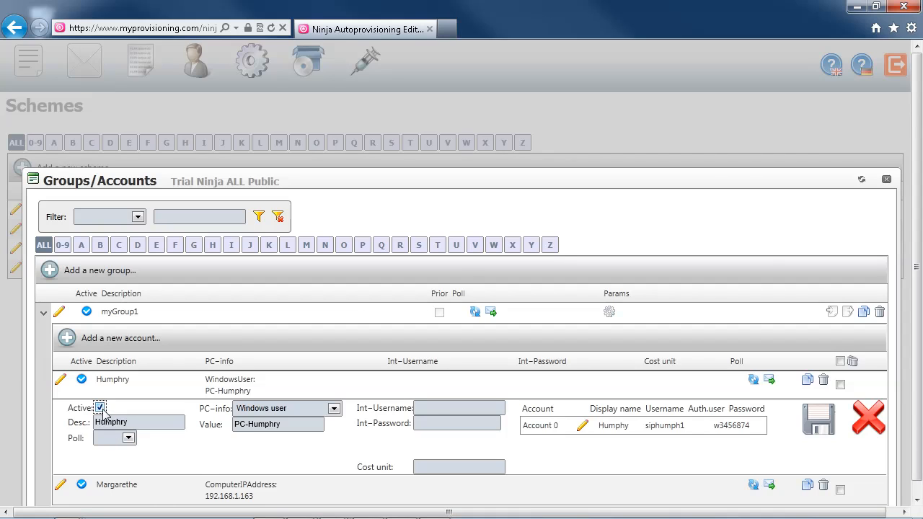
drag(127, 423, 83, 424)
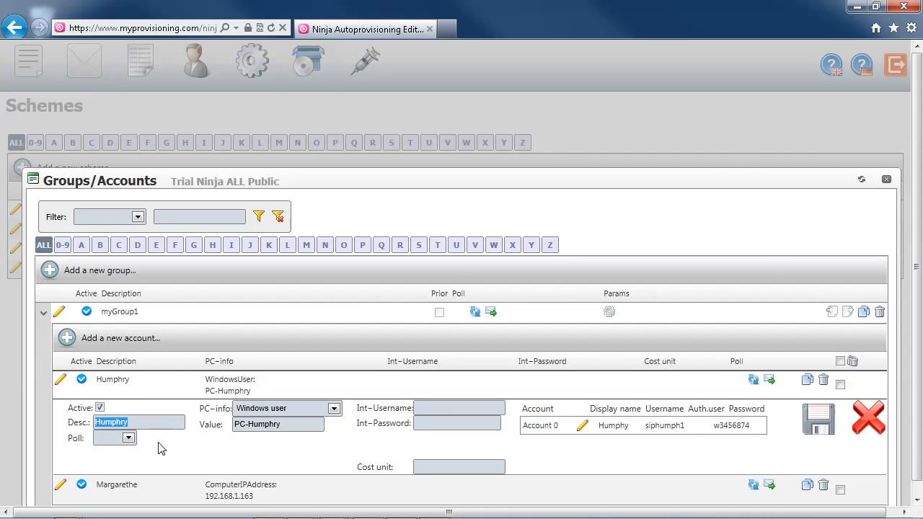
- Review the account's PC-info choices, keeping Windows user, and inspect the Account 0 credential fields without changing them
click(304, 413)
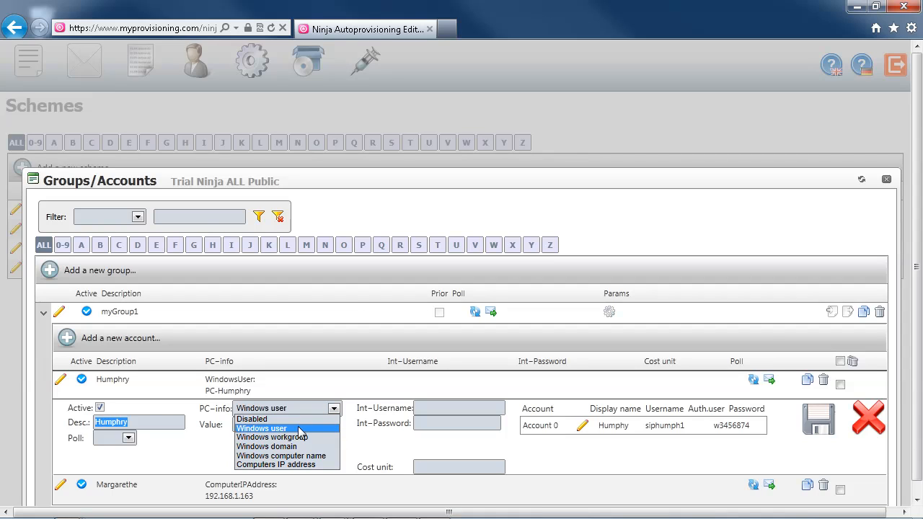
click(307, 430)
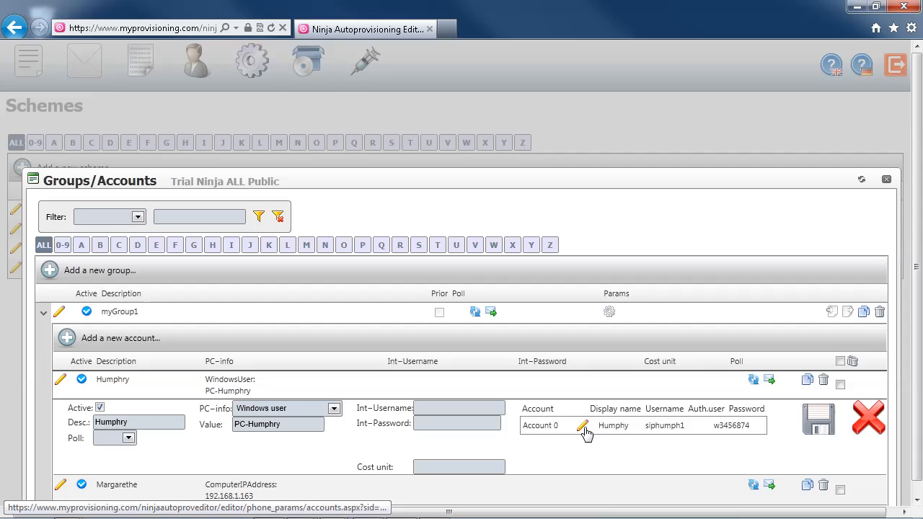
click(583, 429)
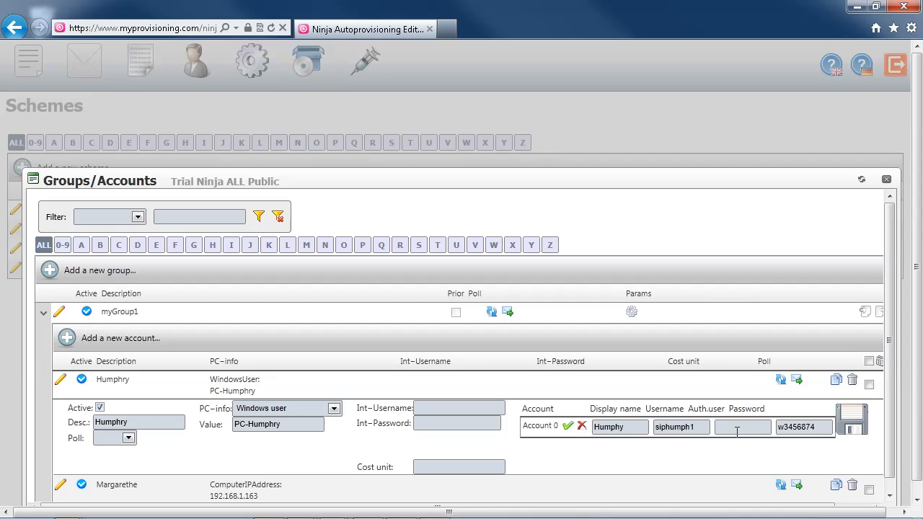
click(581, 427)
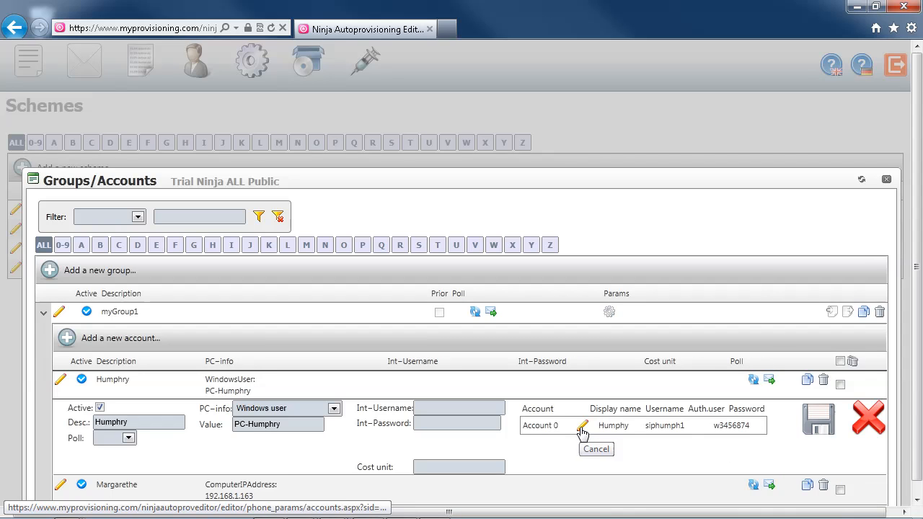
click(887, 179)
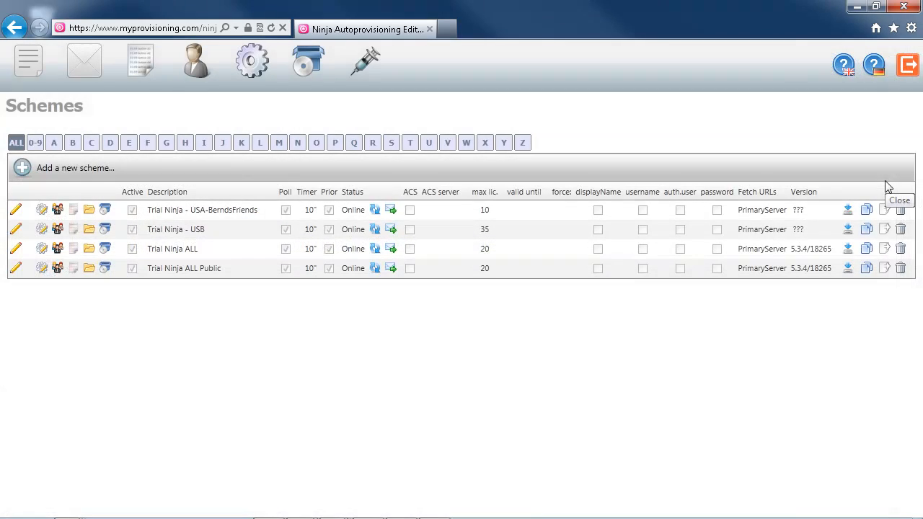
- Set the number of proxies to 4 in the Trial Ninja ALL Public scheme's parameters and save them
click(42, 268)
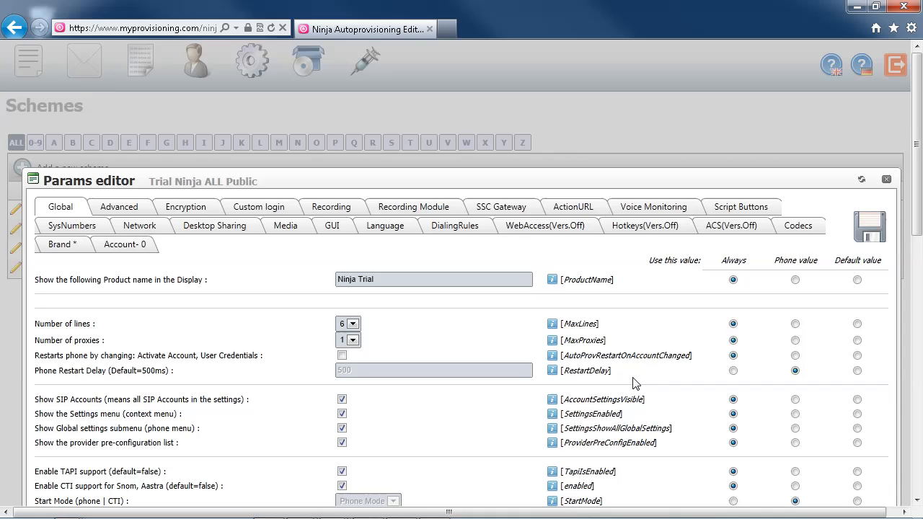
click(353, 341)
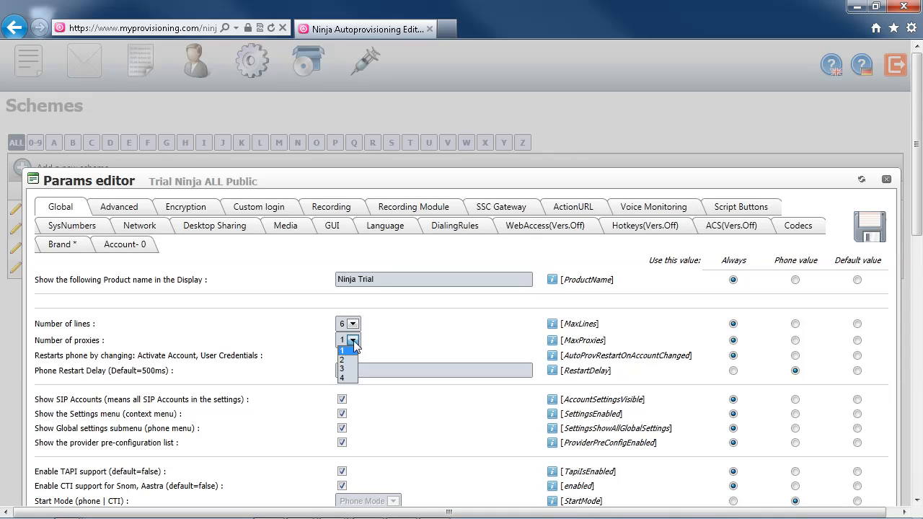
click(349, 378)
click(870, 234)
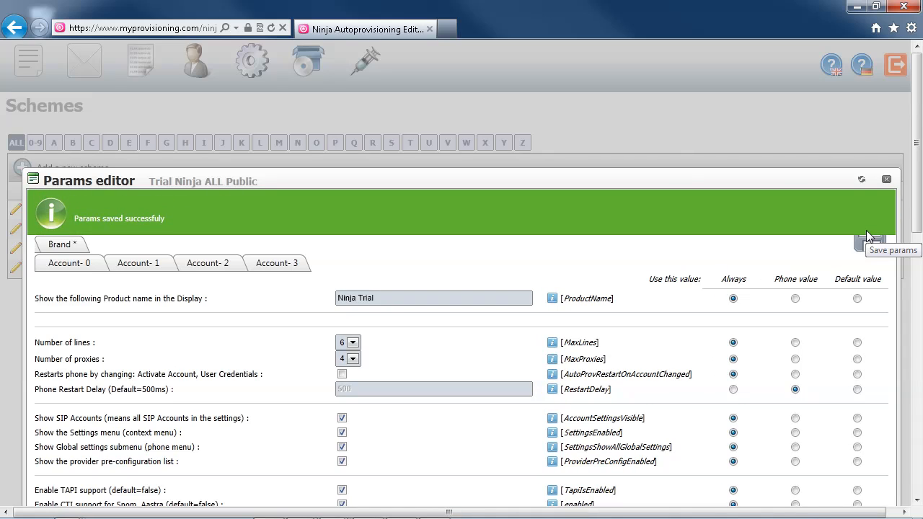
click(887, 181)
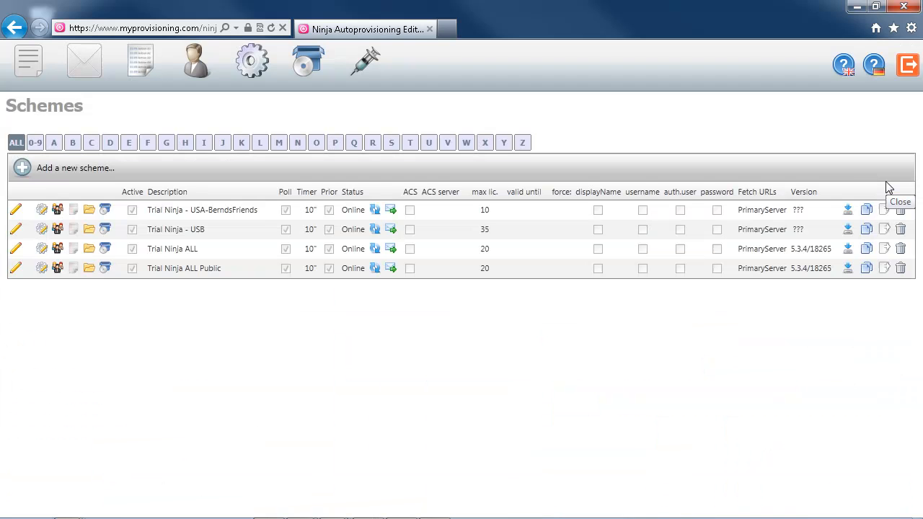
- Reopen the first myGroup1 account of Trial Ninja ALL Public to examine its SIP account entries
click(58, 268)
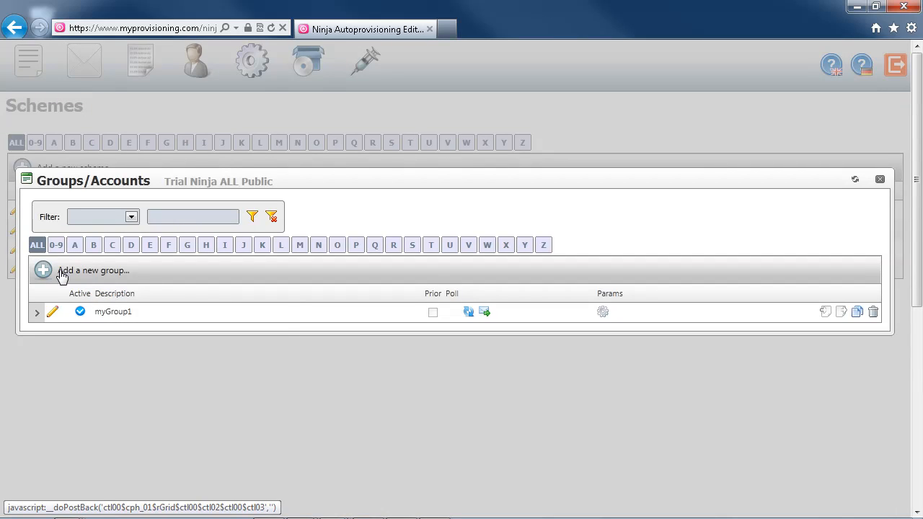
click(39, 317)
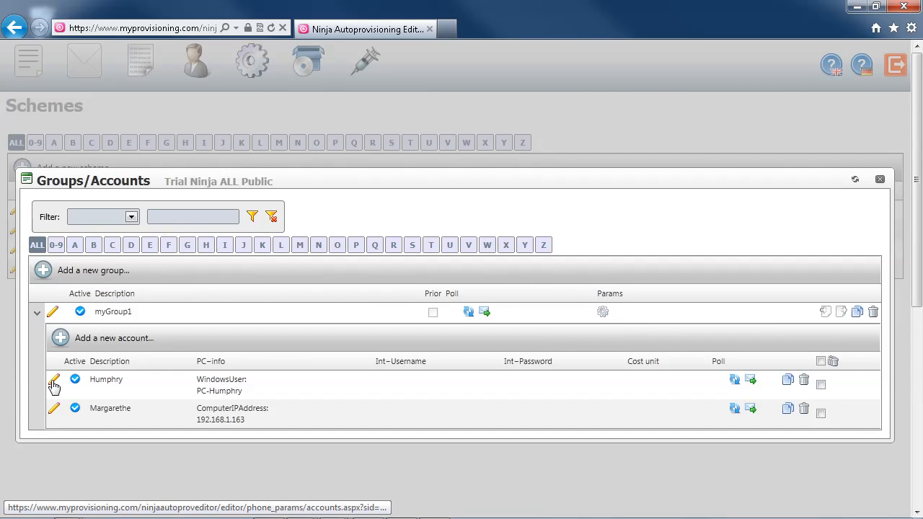
click(54, 382)
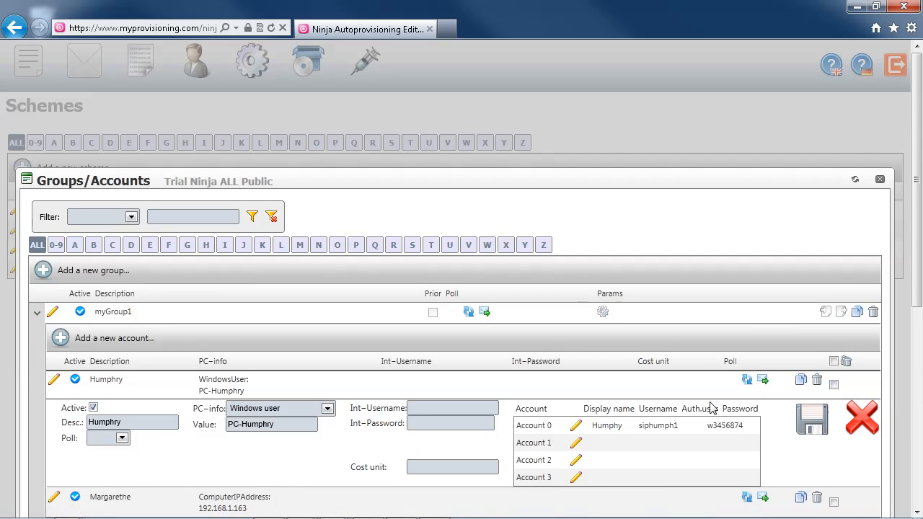
drag(915, 250, 916, 324)
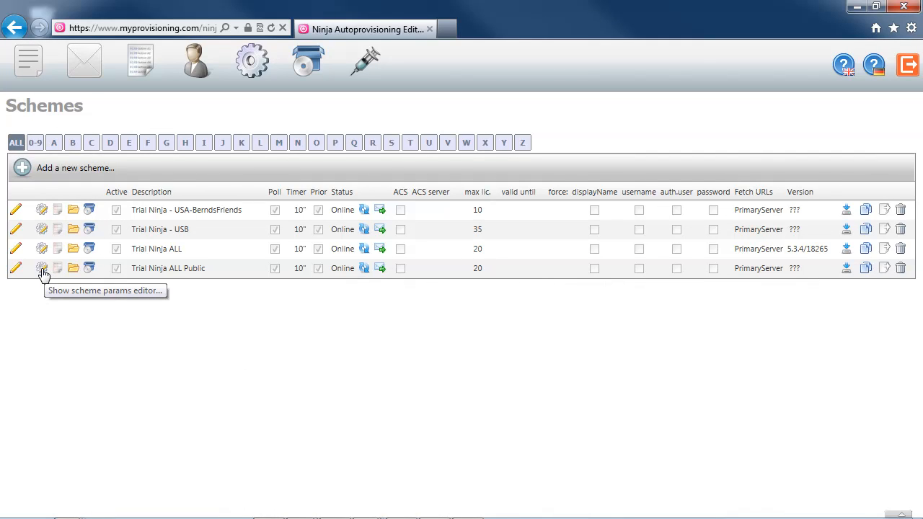
- Examine the choices for number of lines and number of proxies in the Trial Ninja ALL Public scheme's global parameters
click(42, 269)
drag(919, 164, 919, 202)
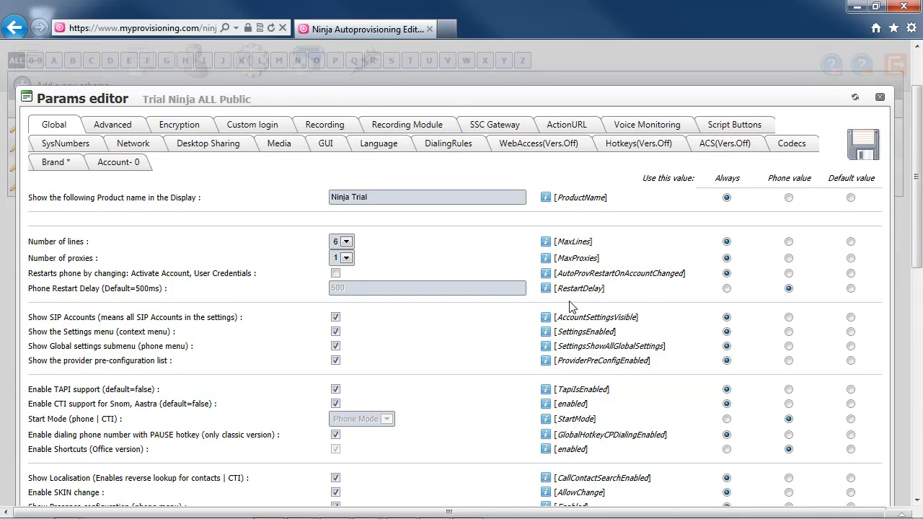
click(347, 243)
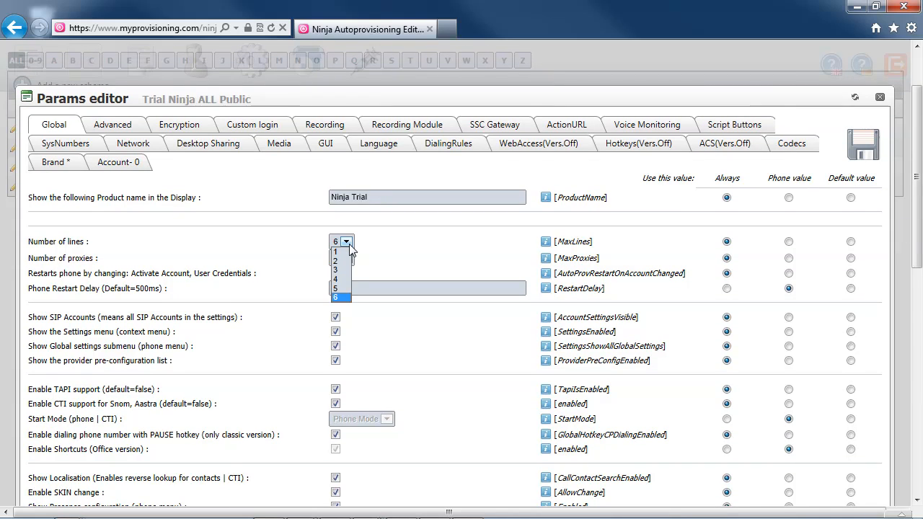
click(348, 243)
click(347, 259)
click(350, 259)
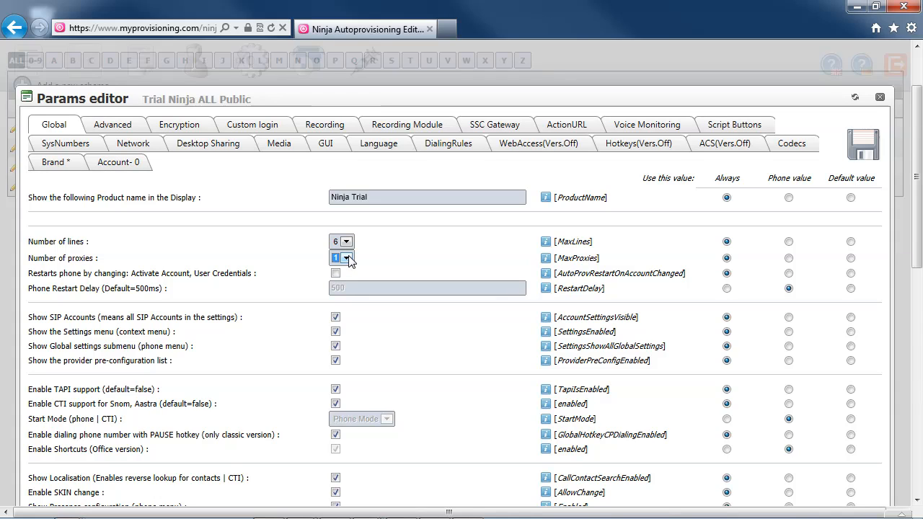
- Switch the SIP accounts, Settings menu, Global settings submenu and provider pre-configuration list display options off and back on
click(336, 318)
click(335, 332)
click(335, 346)
click(336, 361)
click(338, 362)
click(338, 347)
click(336, 332)
click(336, 318)
drag(29, 317, 249, 325)
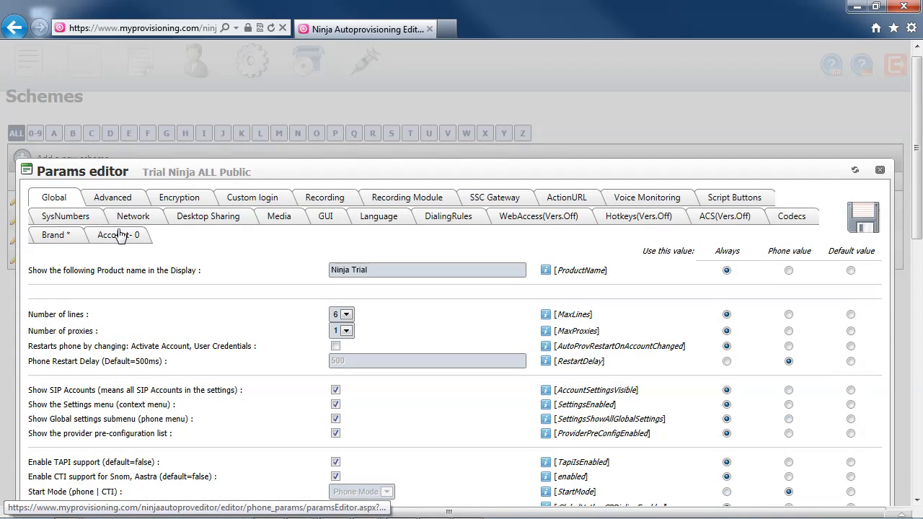
- In the Account-0 parameters, set Activate the SIP Account to always use the scheme's value
click(115, 236)
drag(919, 193, 920, 254)
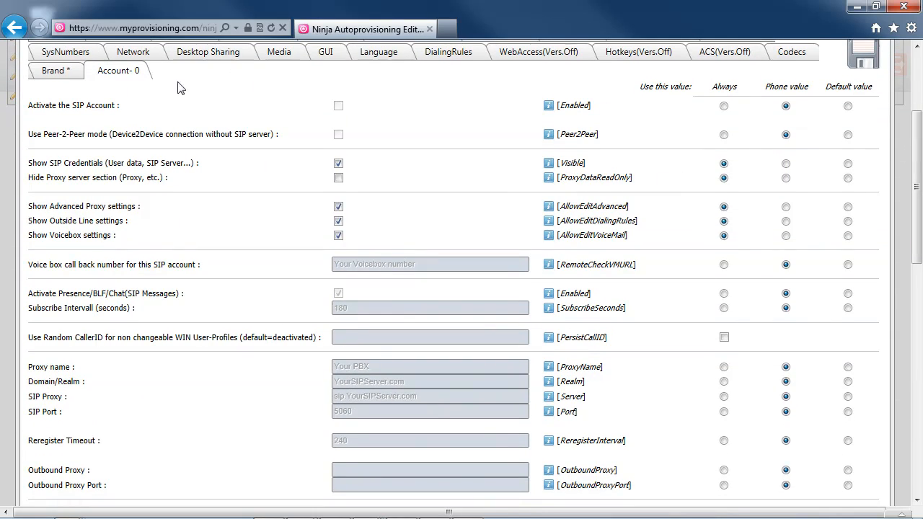
drag(29, 105, 116, 106)
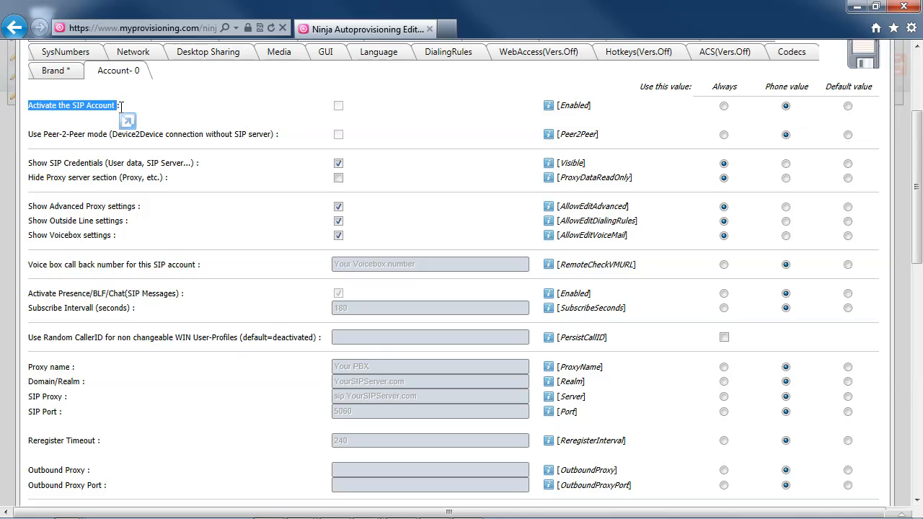
click(338, 106)
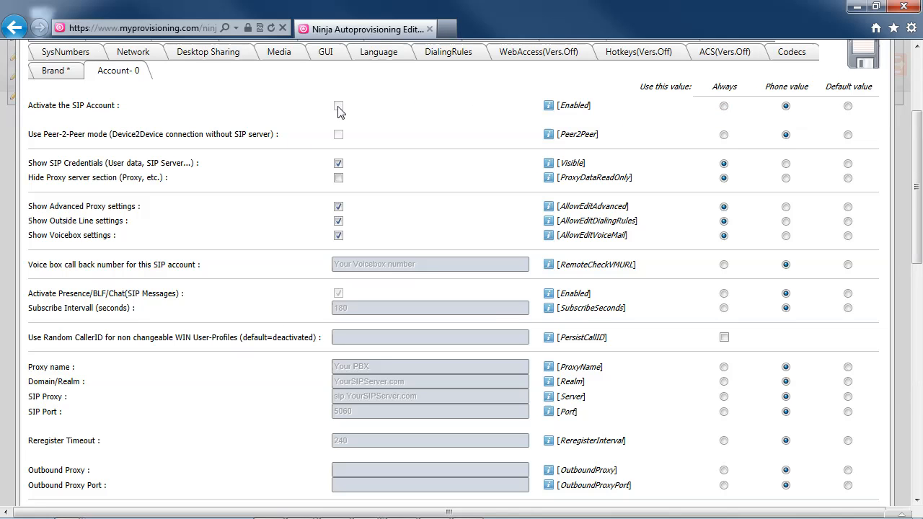
click(724, 106)
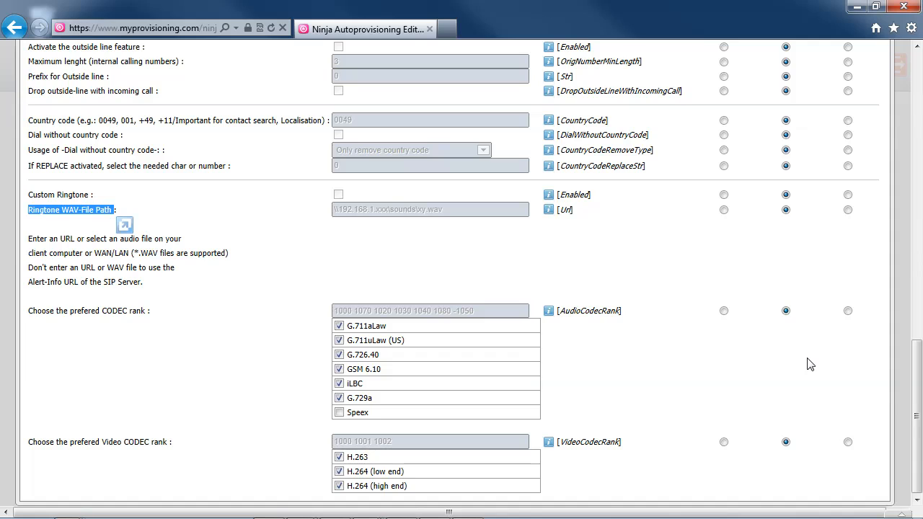
- Try toggling the G.711aLaw and G.711uLaw (US) entries in Account-0's preferred codec ranking
click(339, 329)
click(339, 342)
click(340, 329)
click(340, 342)
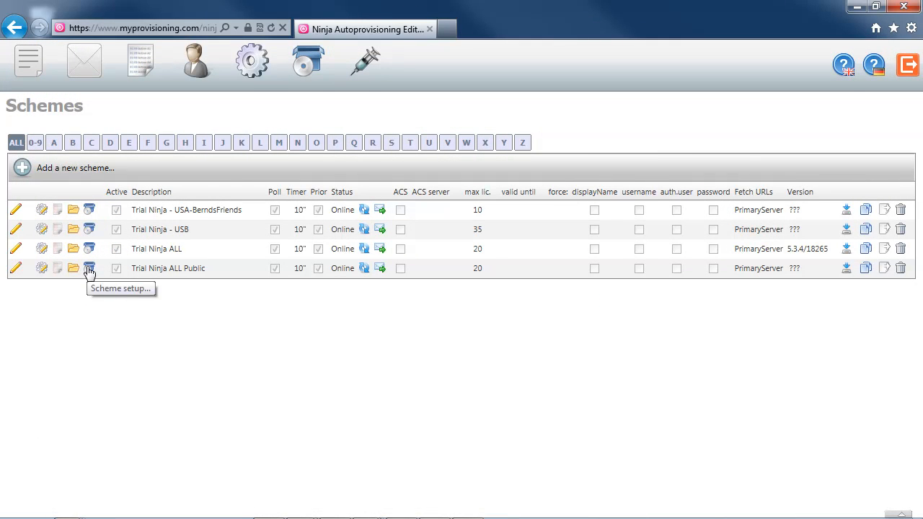
- Build a setup for the Trial Ninja ALL Public scheme with the Setup builder
click(88, 268)
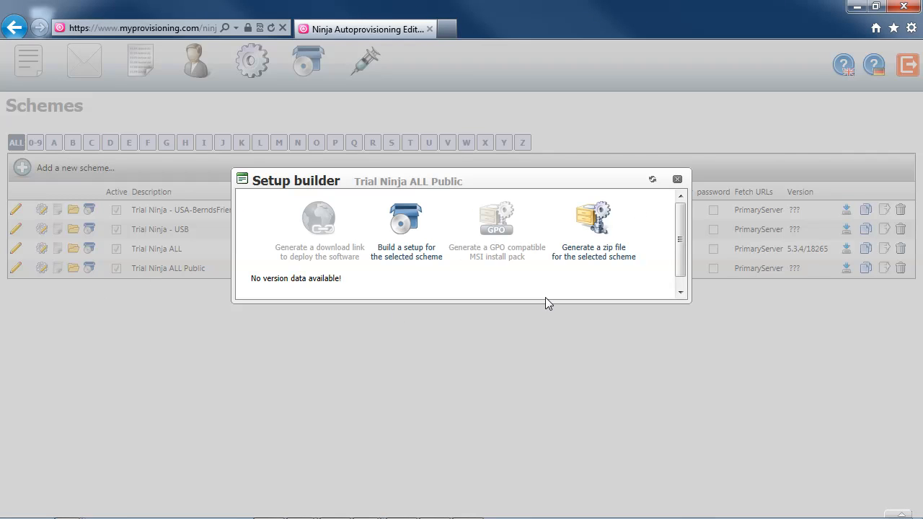
click(412, 256)
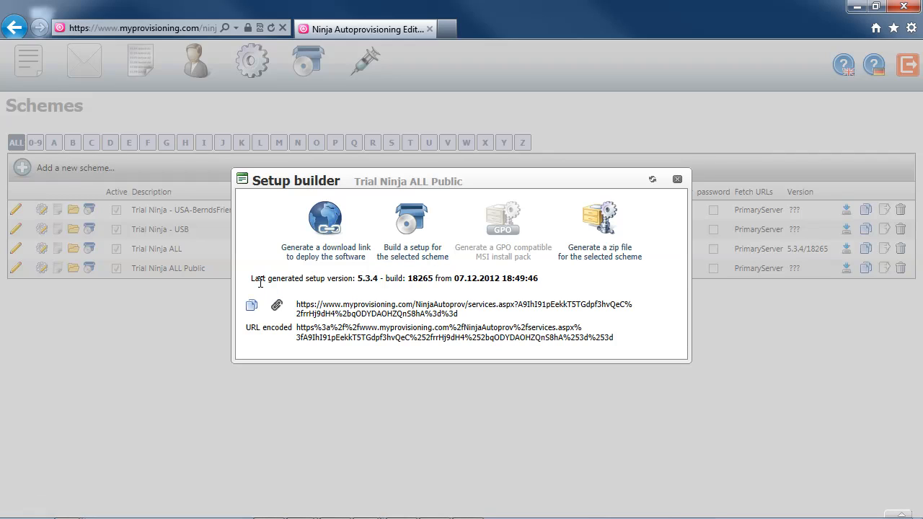
- Check the generated setup's version details and open its download link in a new browser tab
drag(253, 279, 394, 292)
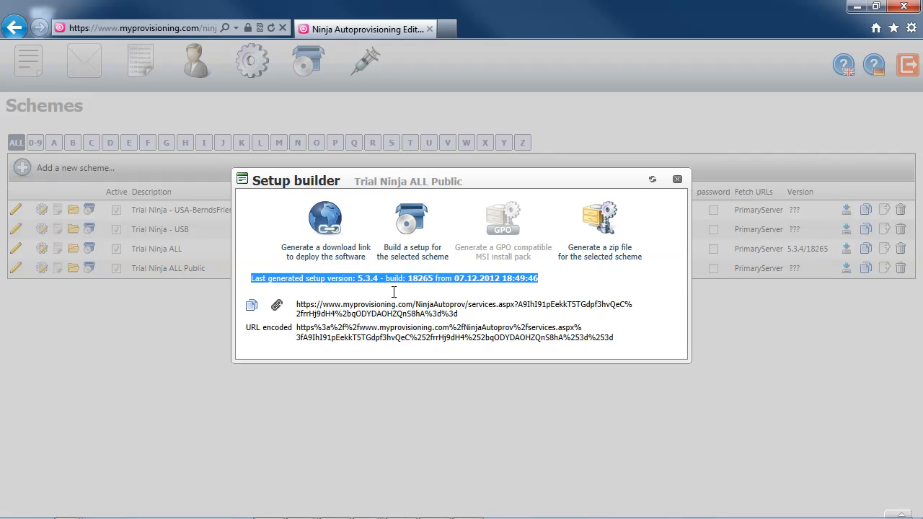
click(562, 286)
double_click(441, 314)
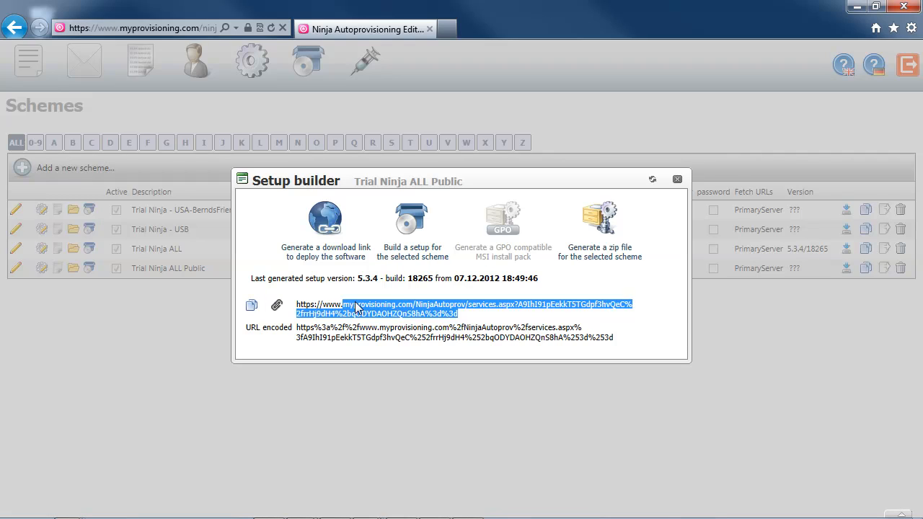
click(277, 306)
click(278, 310)
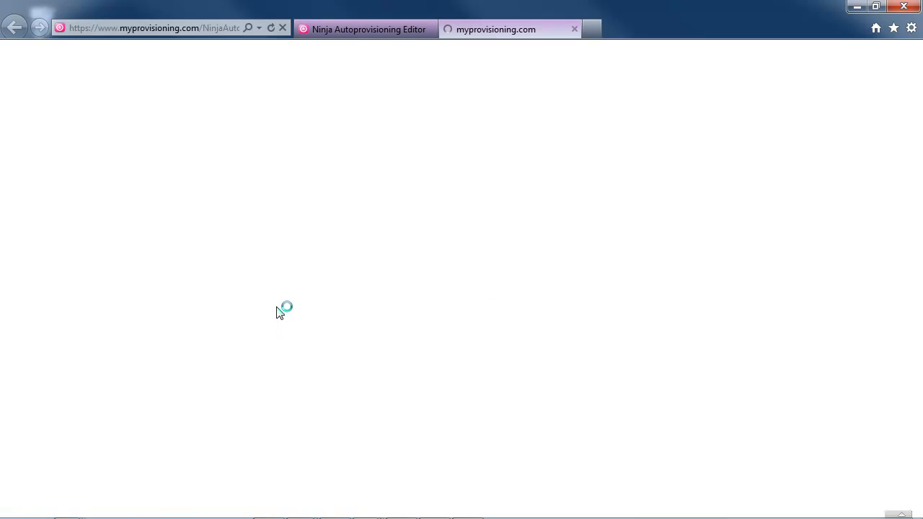